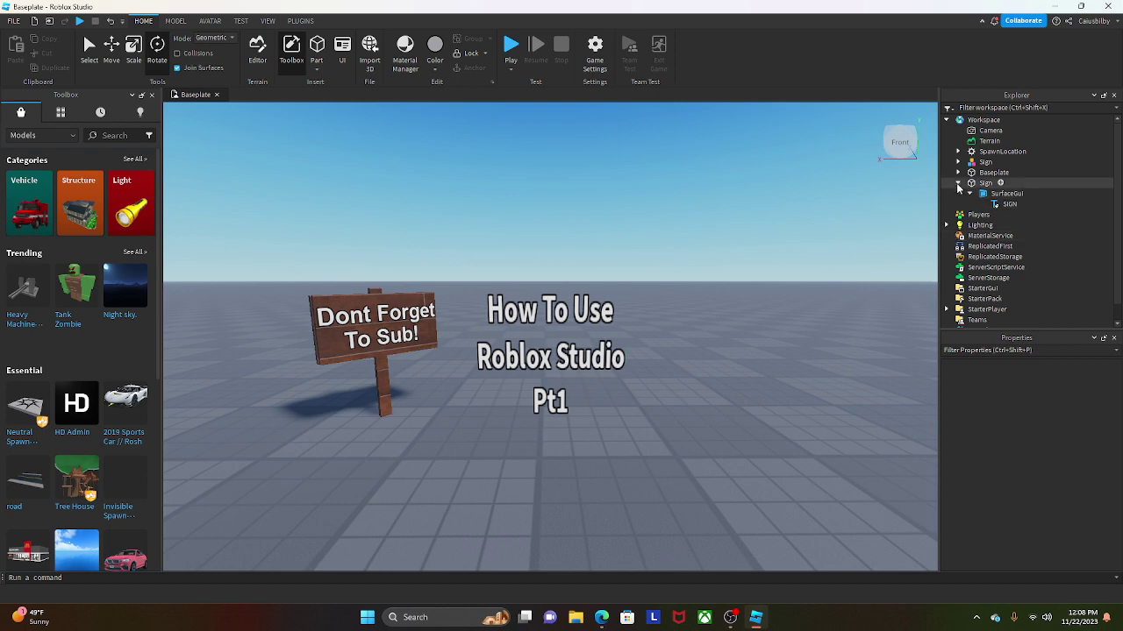
Delete the "How To Use Roblox Studio Pt1" text part from the scene.
left_click(958, 183)
left_click(948, 119)
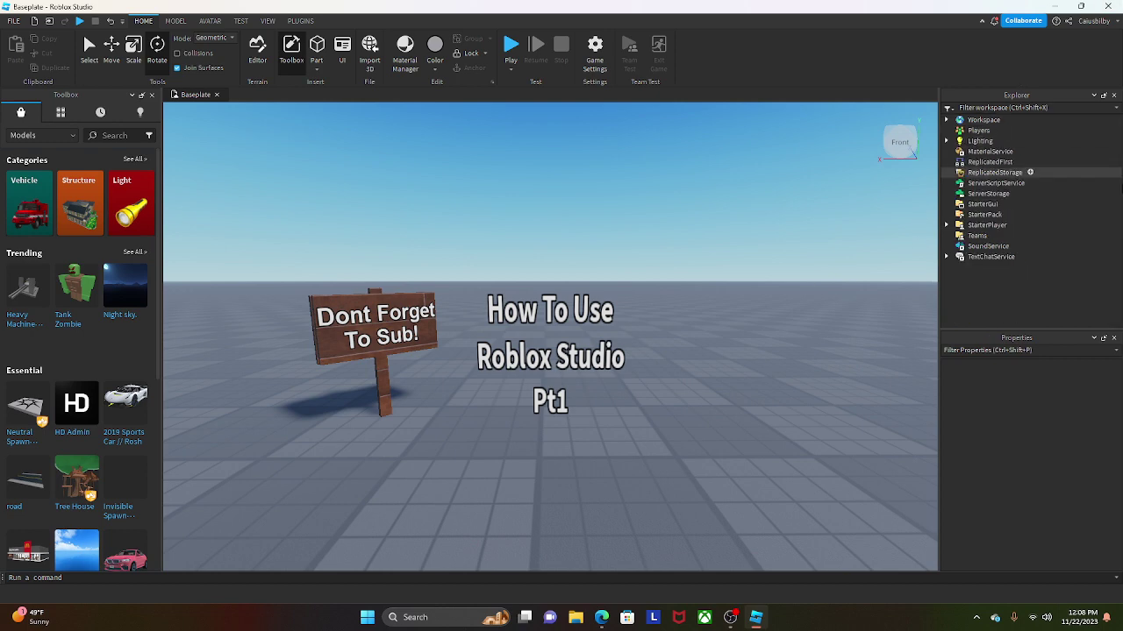
right_click_drag(825, 345, 825, 346)
key("s")
right_click(562, 267)
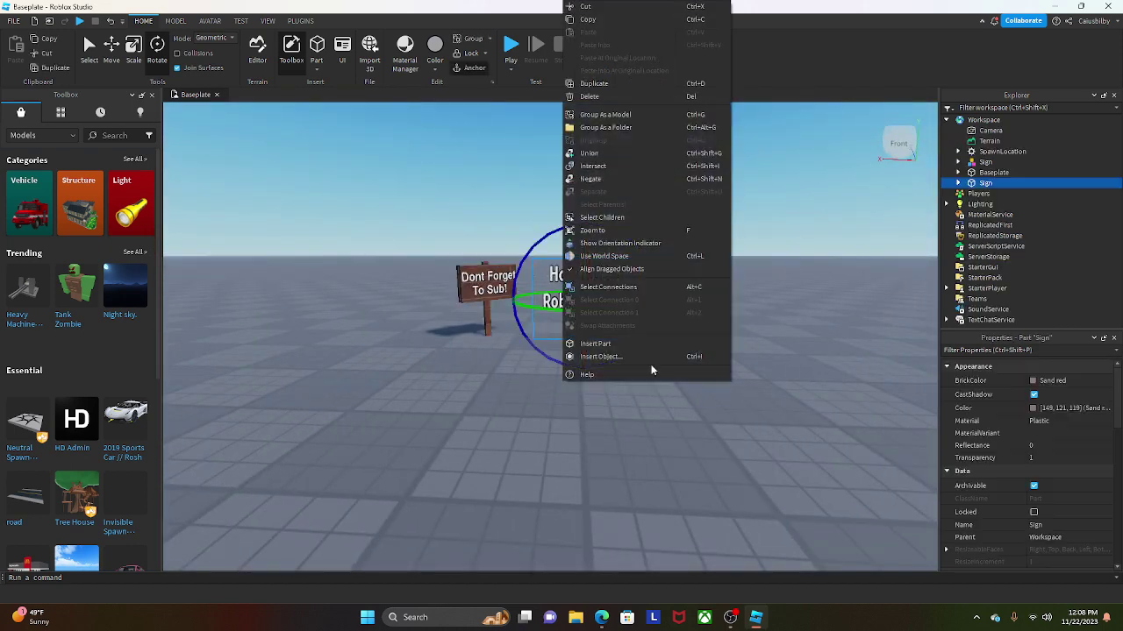
left_click(608, 96)
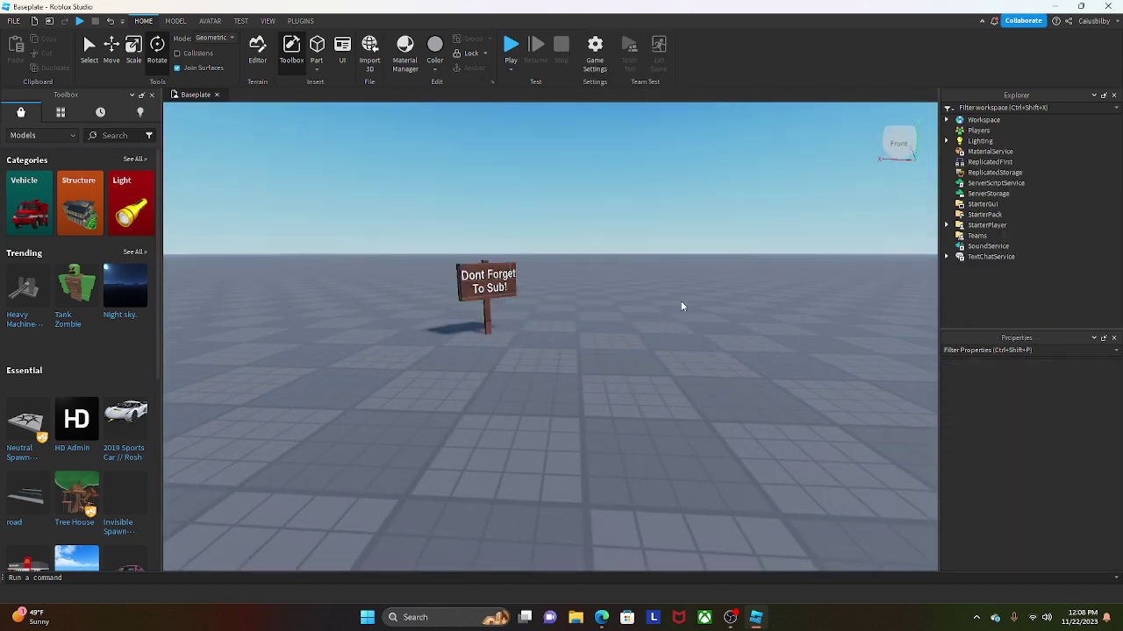
Delete the "Dont Forget To Sub!" sign model from the workspace.
right_click_drag(497, 267, 490, 271)
right_click(491, 274)
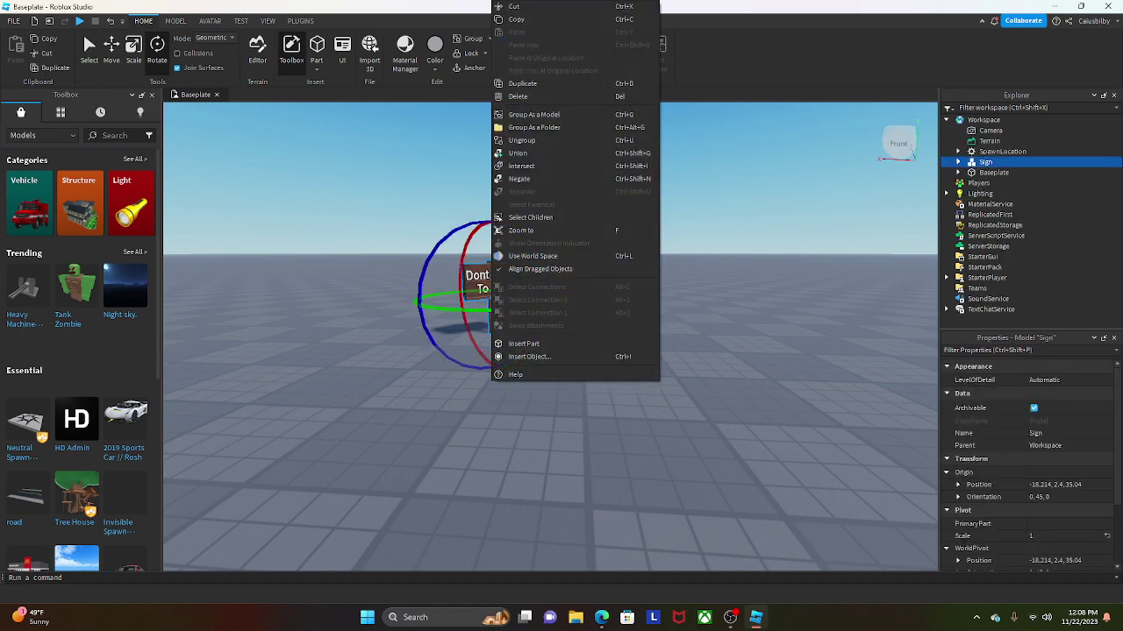
left_click(692, 421)
left_click(486, 271)
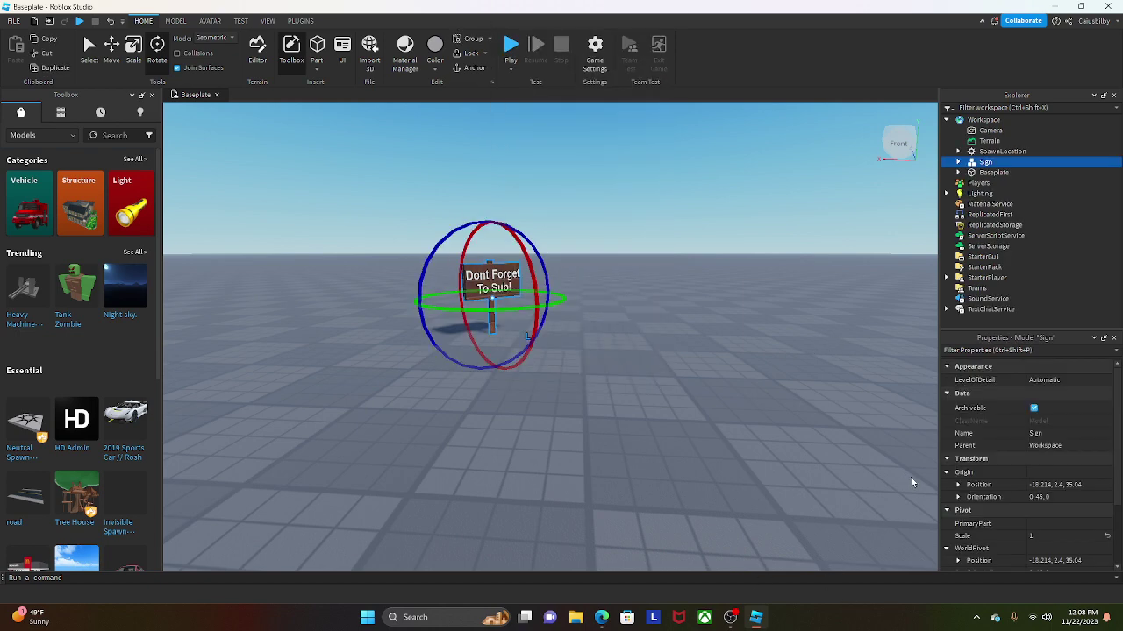
right_click_drag(905, 427, 689, 480)
left_click(639, 374)
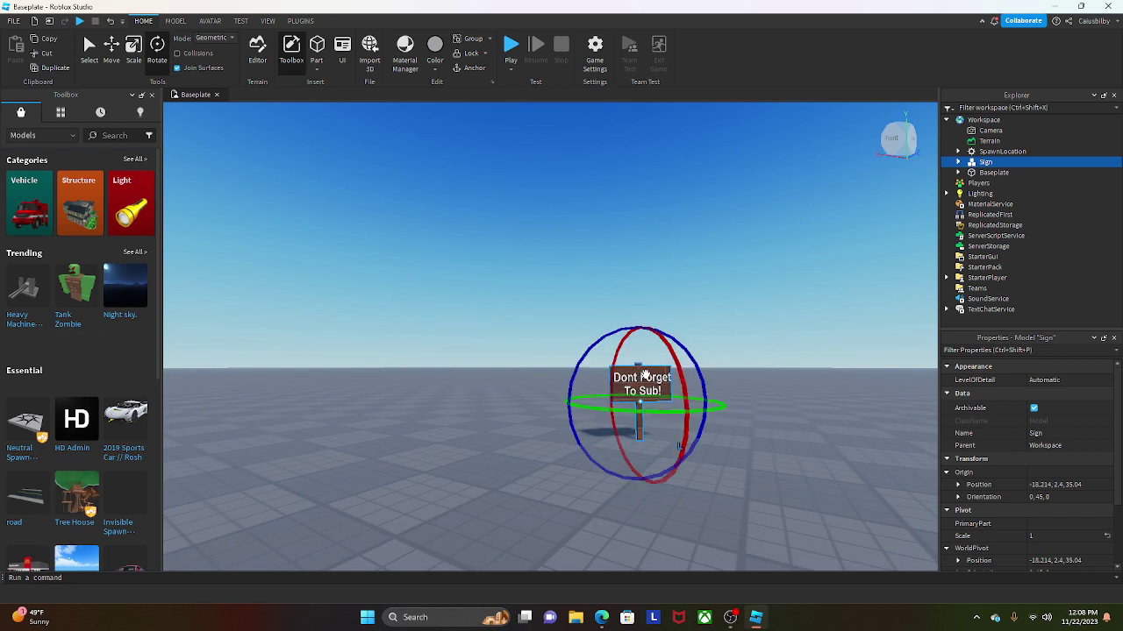
right_click_drag(645, 375, 652, 376)
right_click_drag(465, 400, 478, 403)
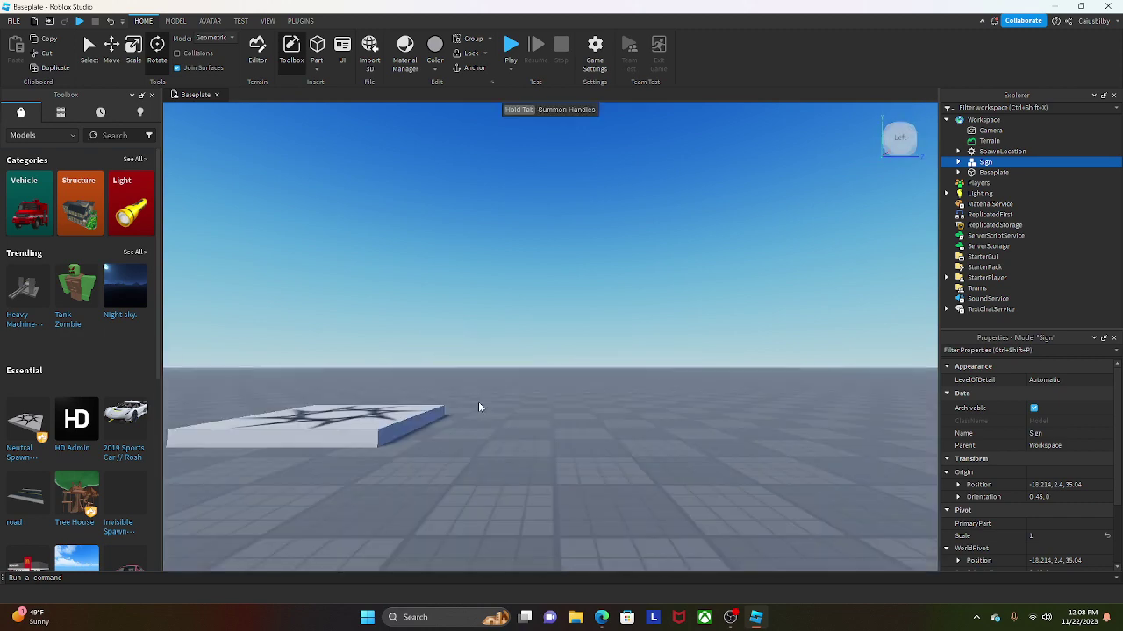
key("period")
key("period")
key("period")
key("period")
key("period")
key("period")
key("period")
key("period")
key("period")
key("period")
key("period")
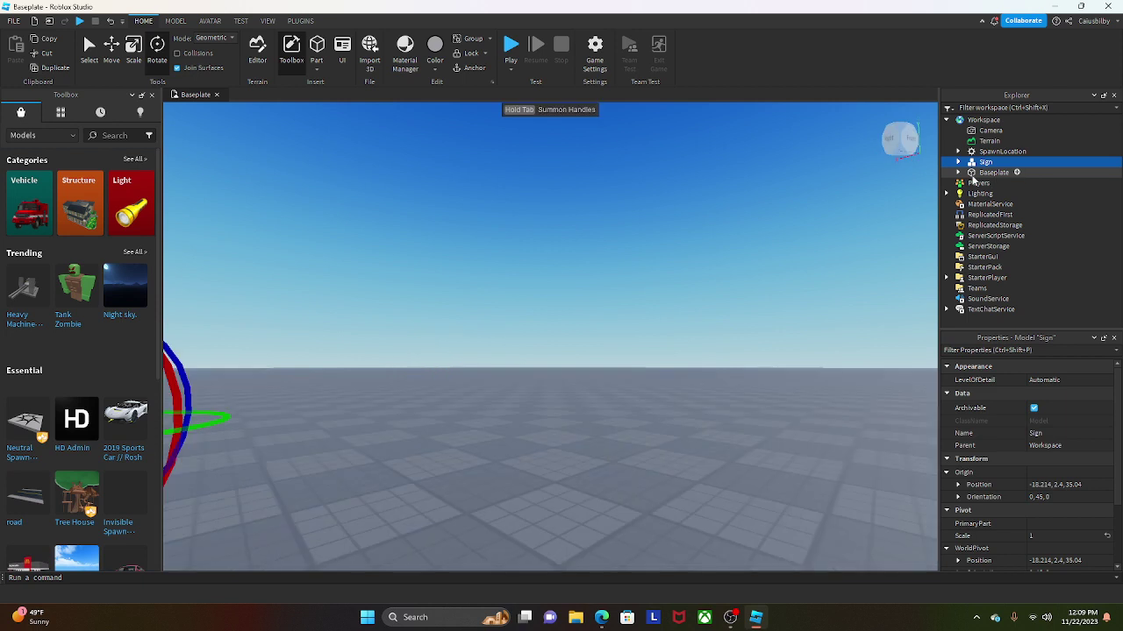
right_click(975, 163)
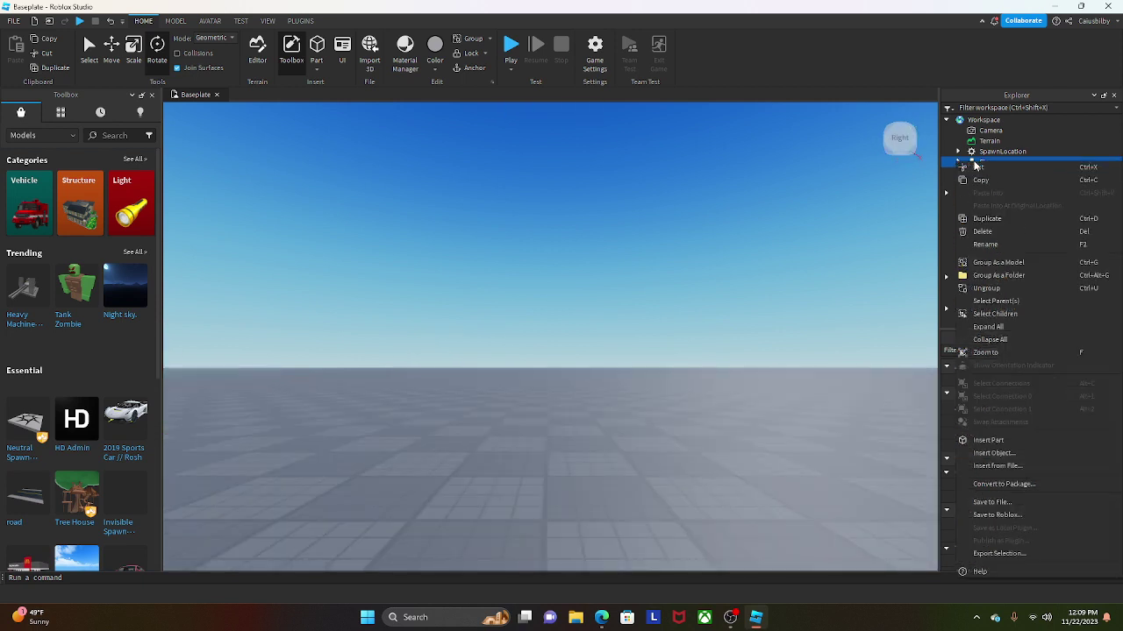
left_click(1007, 233)
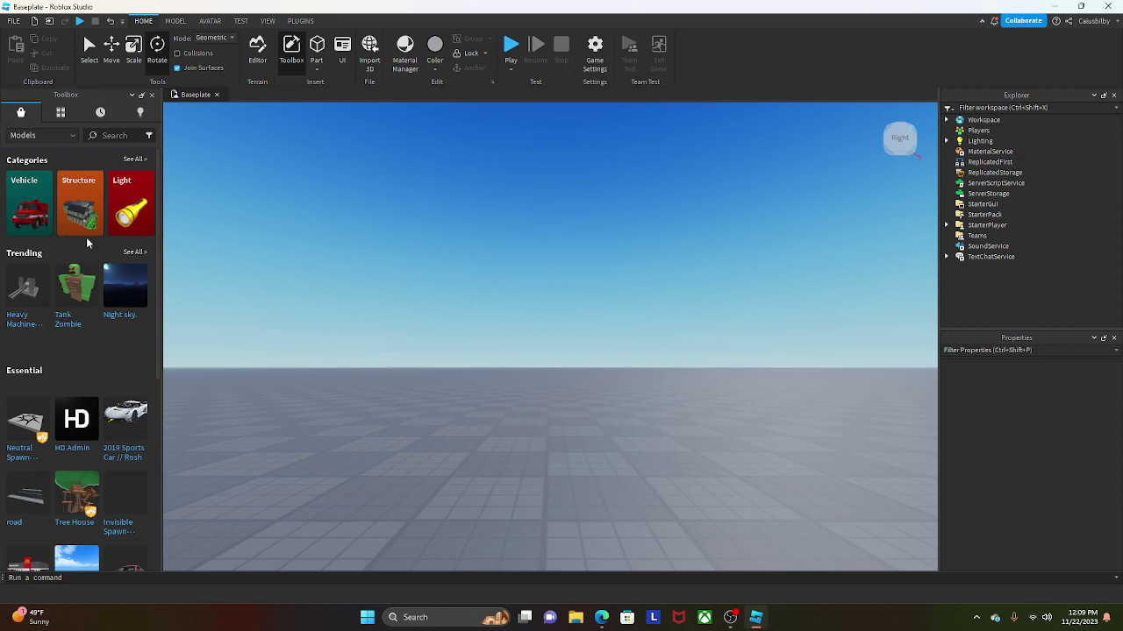
Fly the camera around the baseplate to view the spawn location from different distances and angles.
right_click_drag(886, 496, 885, 496)
key("s")
right_click_drag(708, 441, 708, 441)
right_click_drag(913, 378, 877, 403)
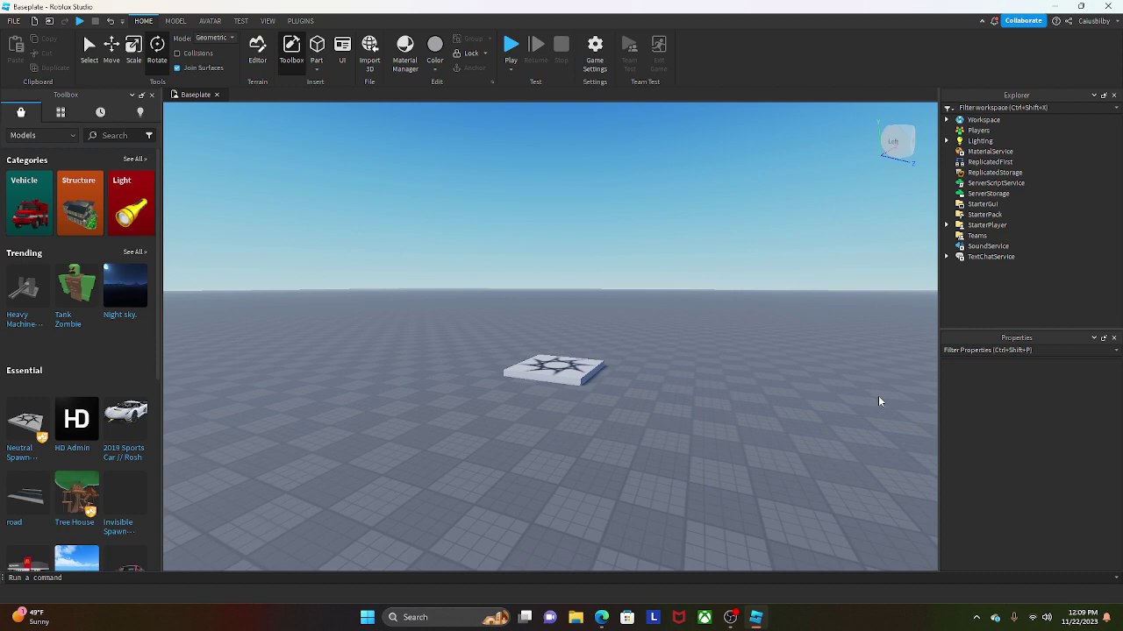
key("w")
key("a")
key("w")
key("w")
key("a")
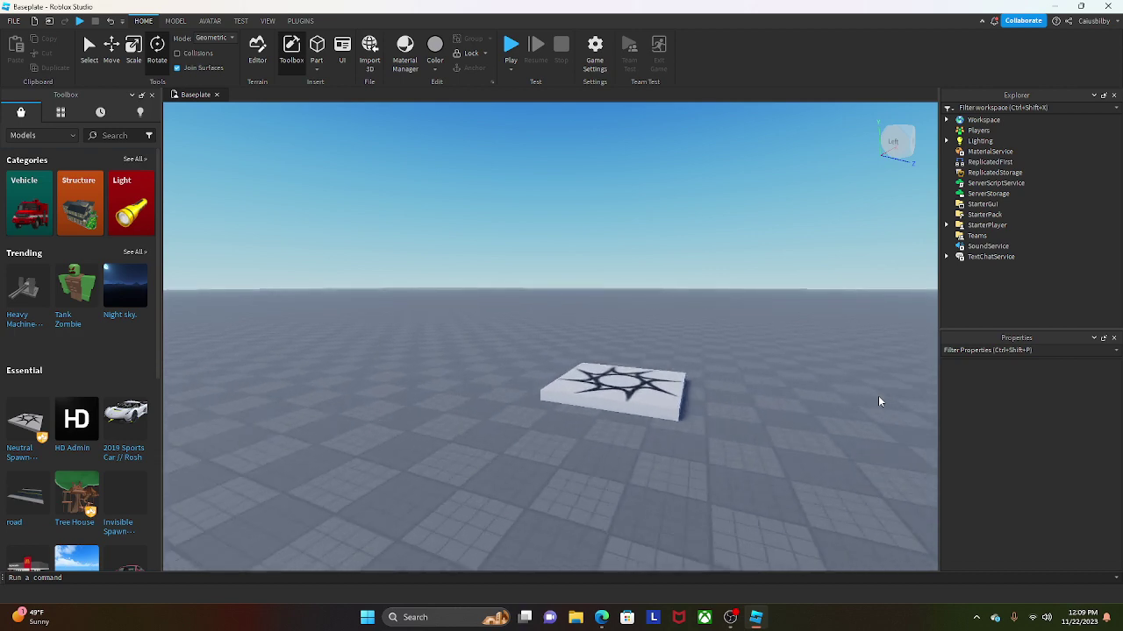
key("a")
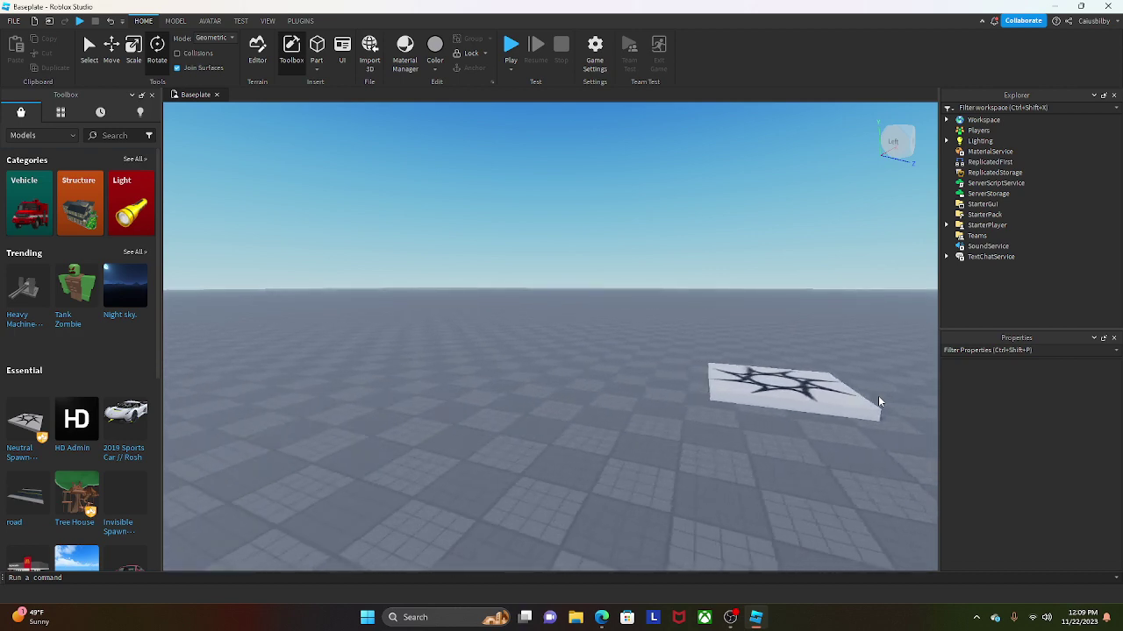
key("a")
key("d")
key("s")
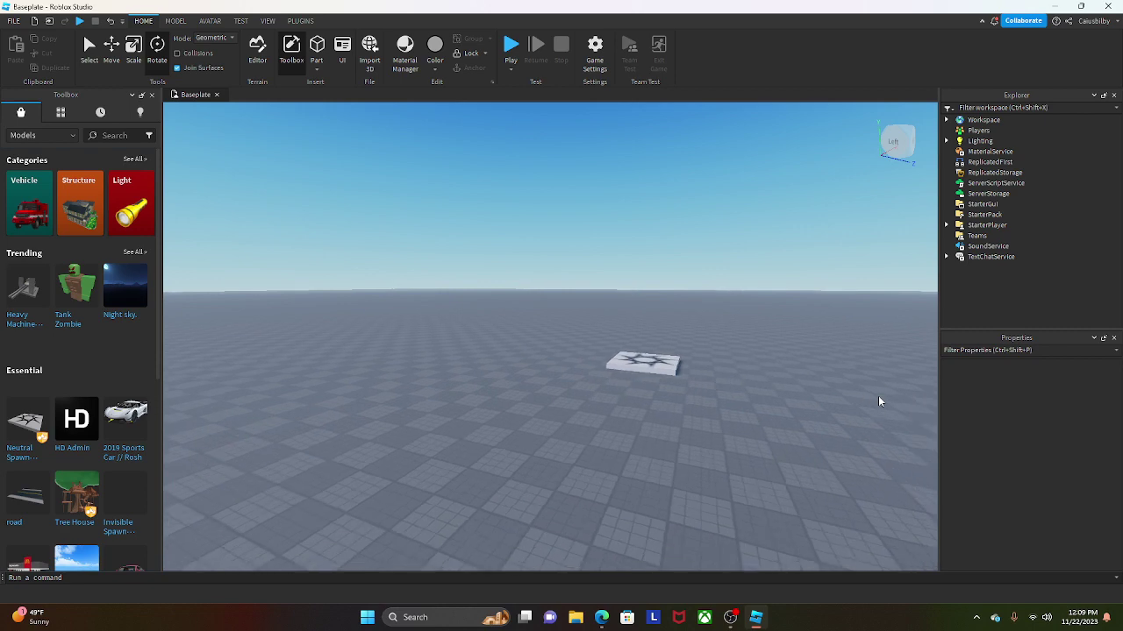
right_click_drag(540, 337, 471, 326)
key("w")
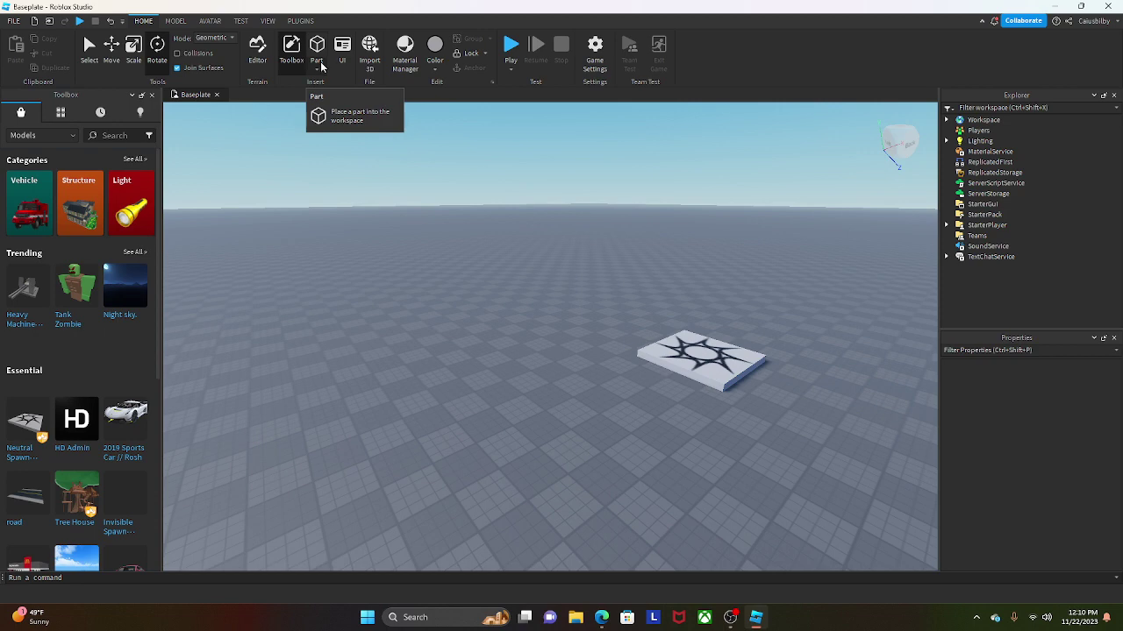
Insert a default block part into the workspace near the spawn location.
double_click(145, 21)
left_click(145, 21)
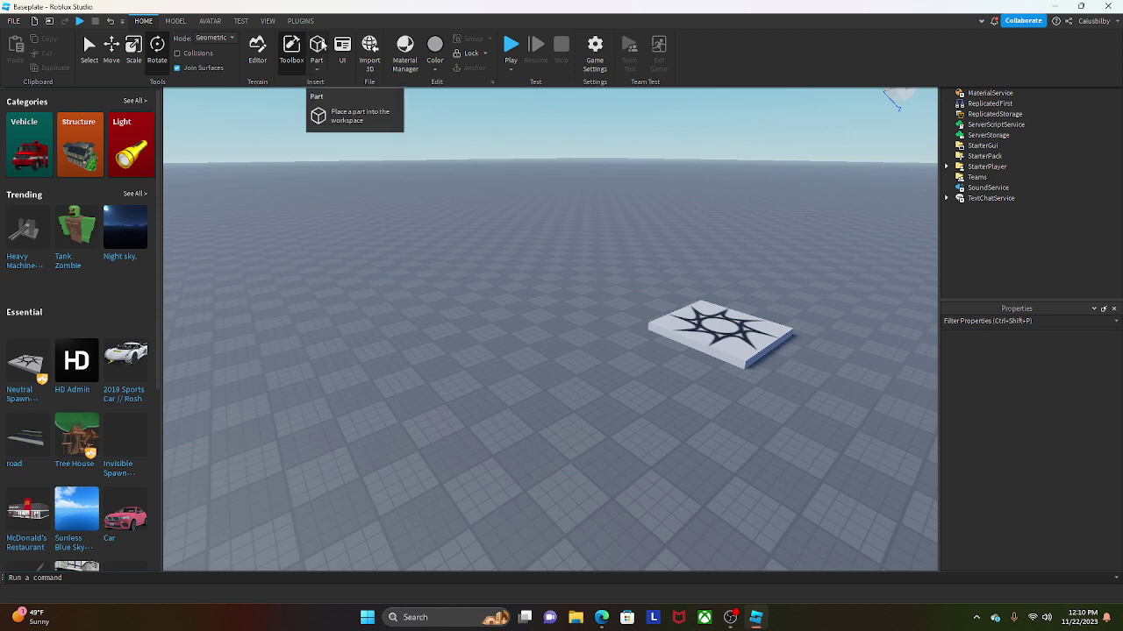
left_click(319, 43)
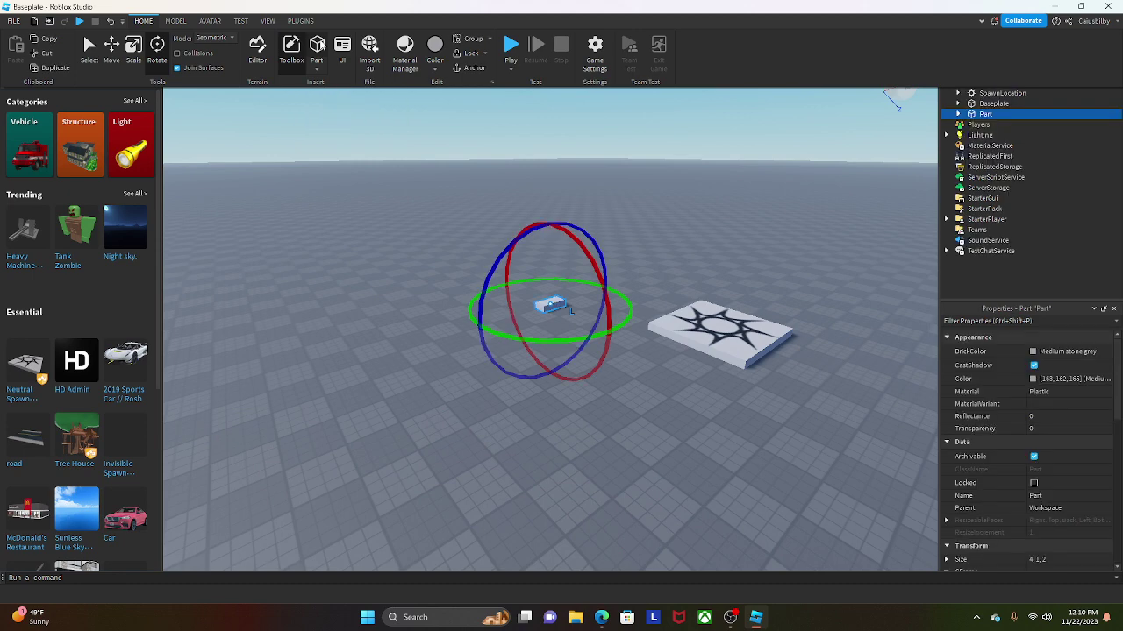
left_click(829, 379)
key("w")
right_click_drag(830, 389, 829, 389)
Select the new block part and shift it along its axes with the Move tool.
left_click(146, 23)
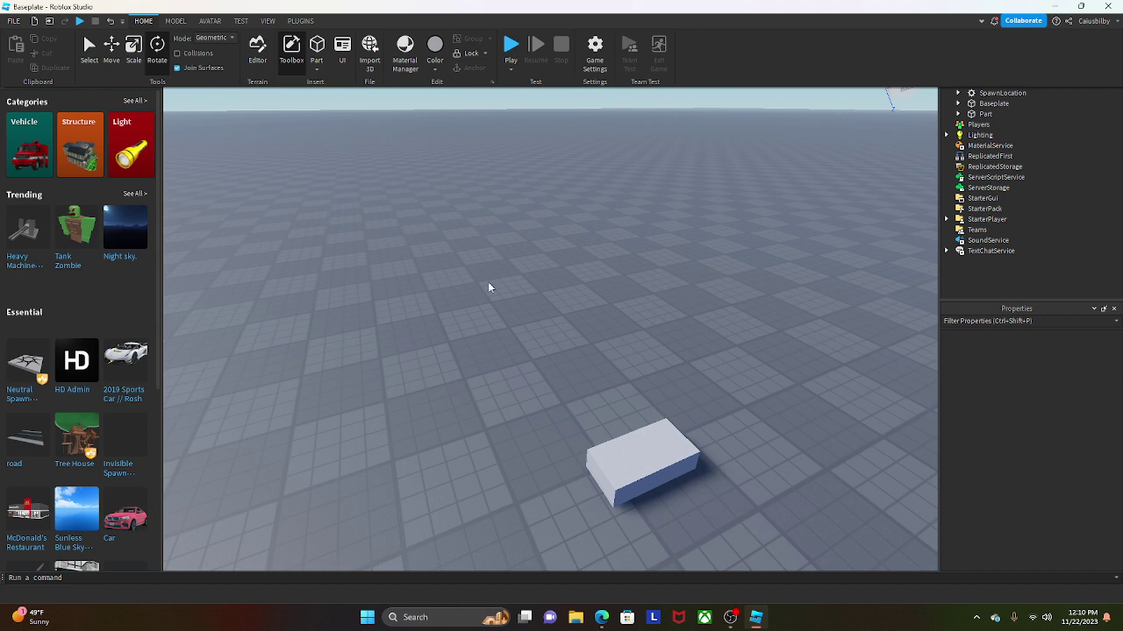
left_click(657, 439)
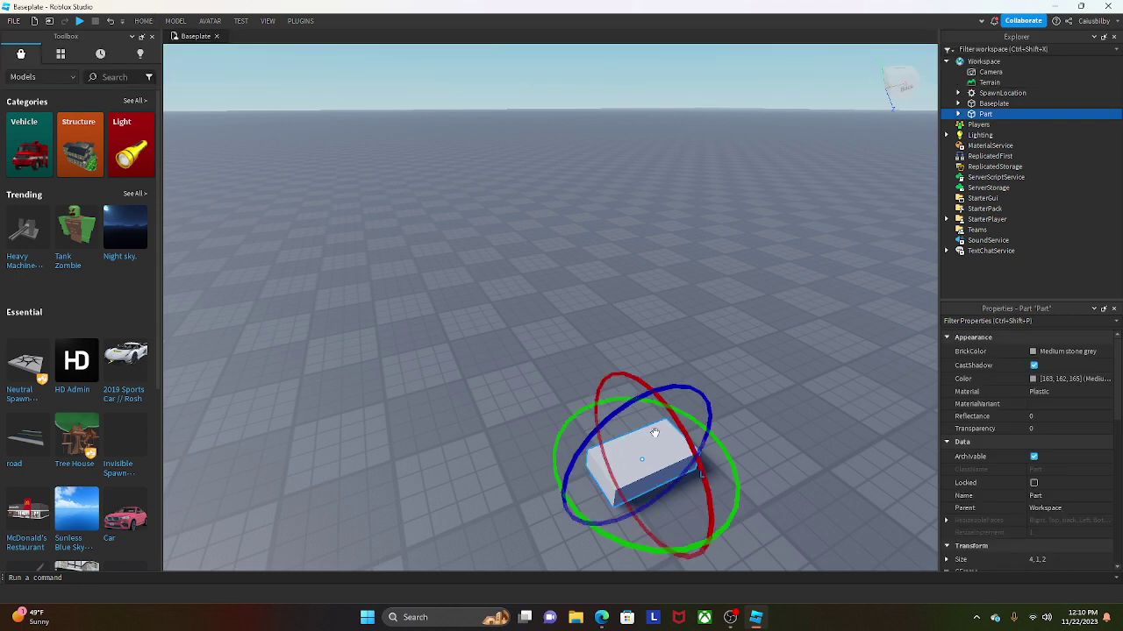
left_click(137, 22)
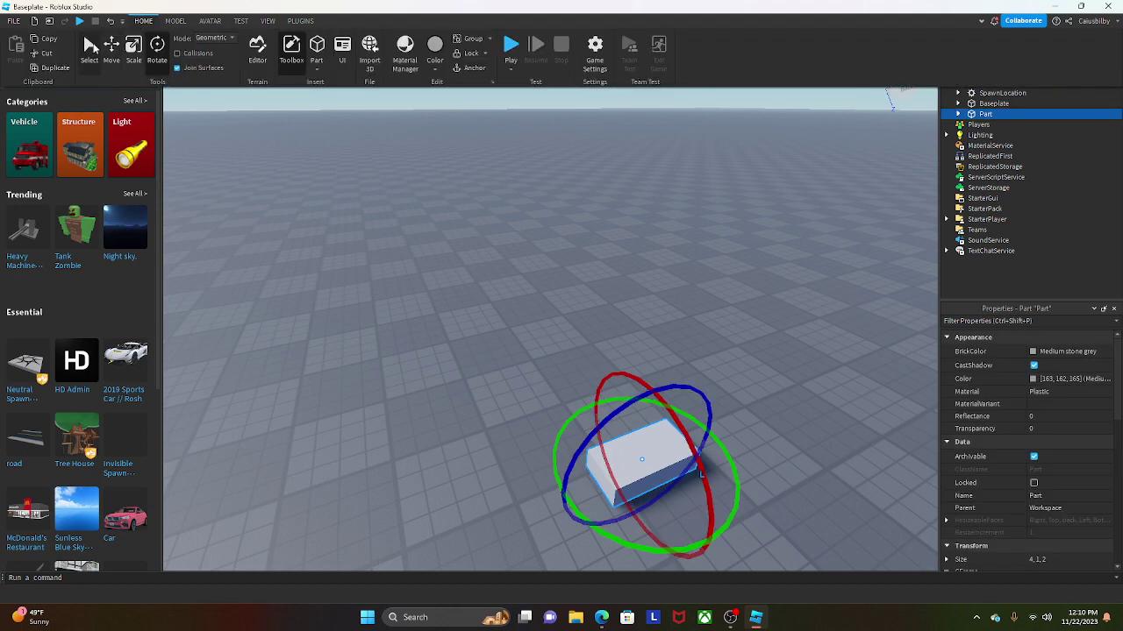
left_click(110, 56)
right_click_drag(360, 128, 480, 187)
key("a")
left_click_drag(497, 438, 406, 388)
left_click_drag(483, 386, 460, 329)
left_click_drag(495, 451, 523, 500)
right_click(522, 500)
left_click(421, 282)
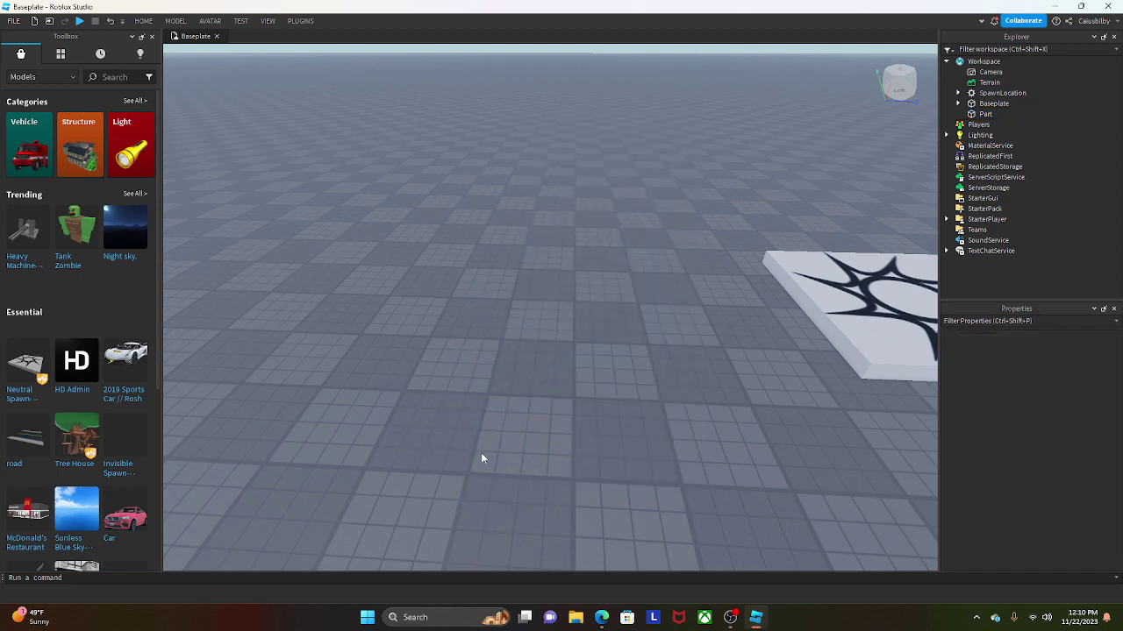
Reselect the block part, raise it above the baseplate and slide it sideways along its blue axis.
right_click_drag(554, 453, 554, 452)
key("w")
left_click(533, 233)
right_click_drag(656, 426, 657, 425)
key("s")
left_click_drag(458, 225, 454, 188)
left_click_drag(501, 237, 791, 197)
left_click_drag(649, 227, 224, 291)
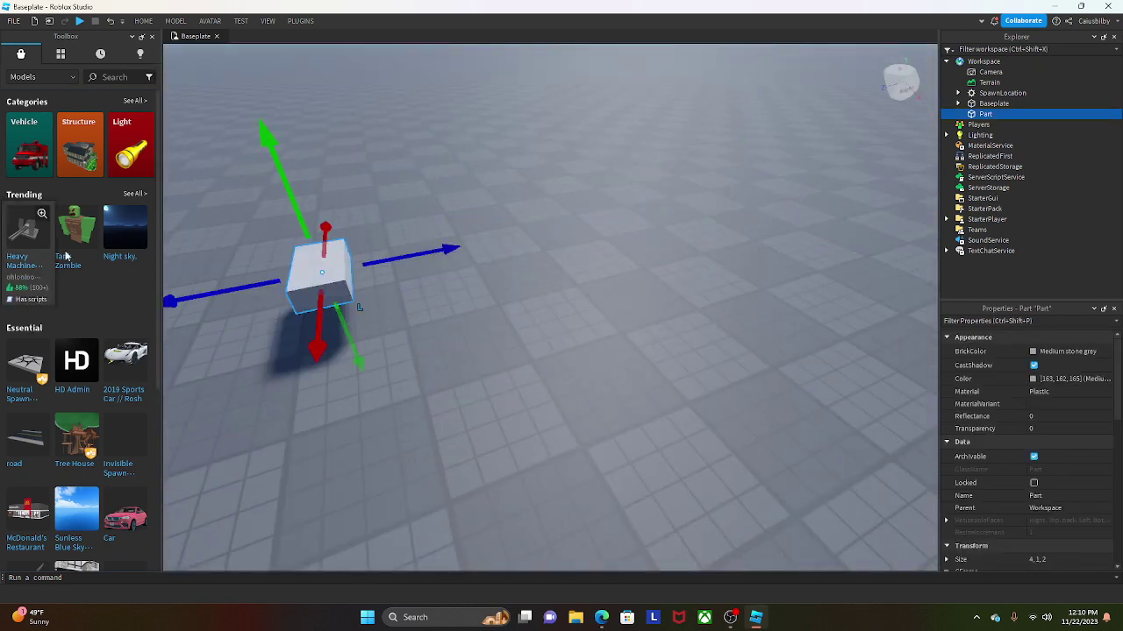
Move the raised block part along its red and blue axes, then frame it in the view.
left_click(399, 271)
left_click(300, 263)
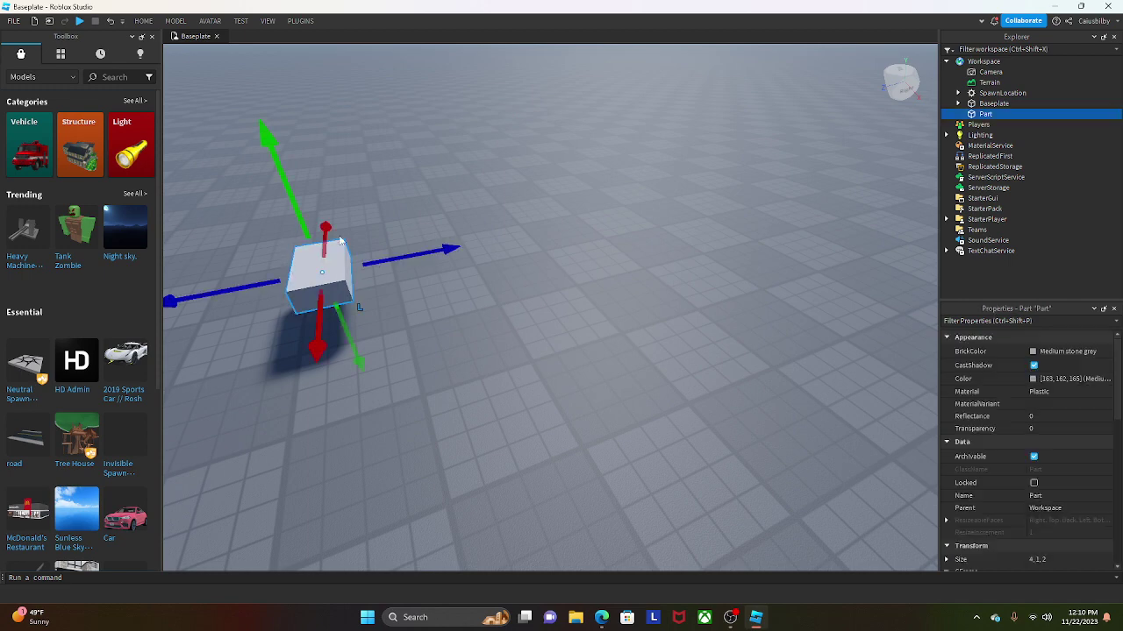
left_click_drag(320, 228, 323, 206)
left_click_drag(319, 300, 318, 321)
left_click_drag(440, 253, 561, 233)
right_click_drag(377, 259, 295, 263)
key("f")
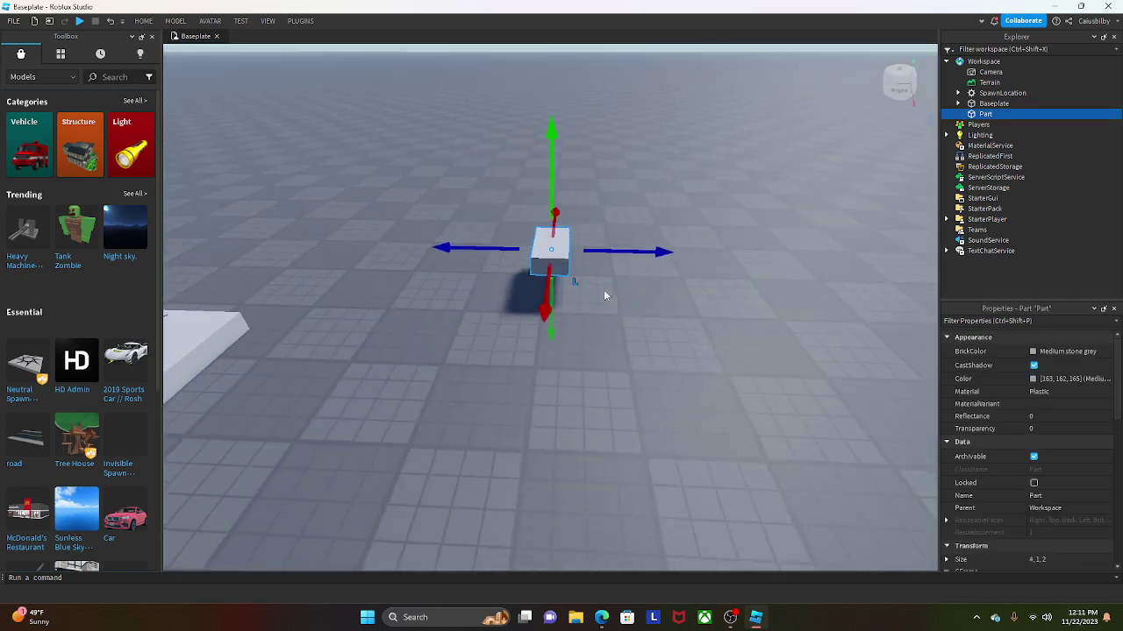
right_click_drag(604, 290, 157, 29)
Stretch the block part along its red axis to a length of about 16.8 with the Scale tool.
left_click(143, 21)
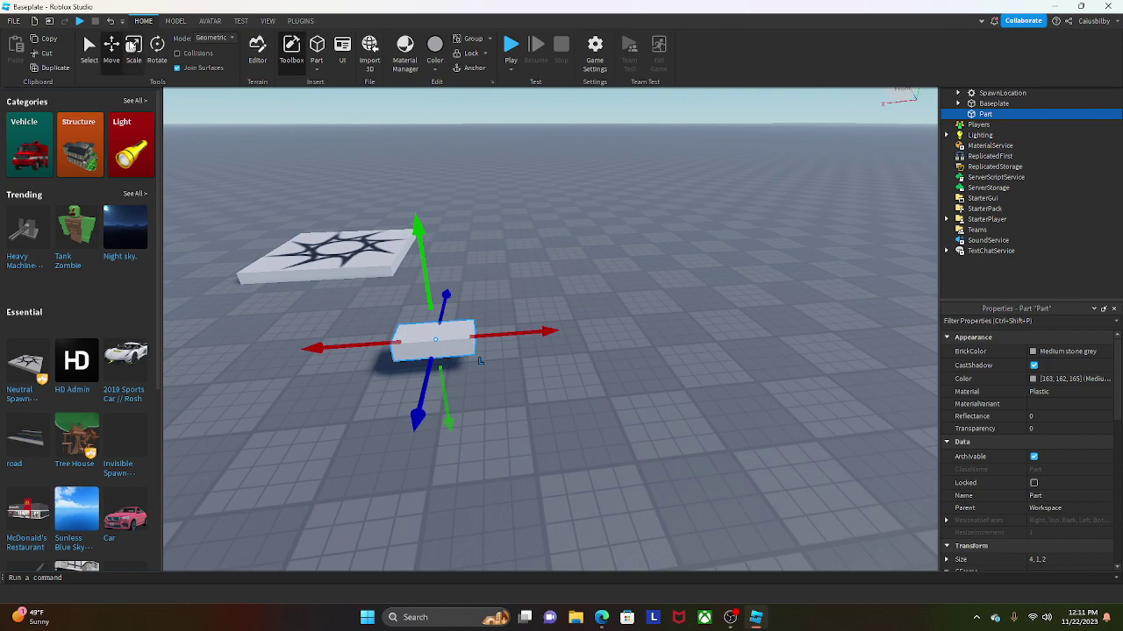
left_click(134, 51)
right_click_drag(835, 367, 835, 364)
key("w")
key("d")
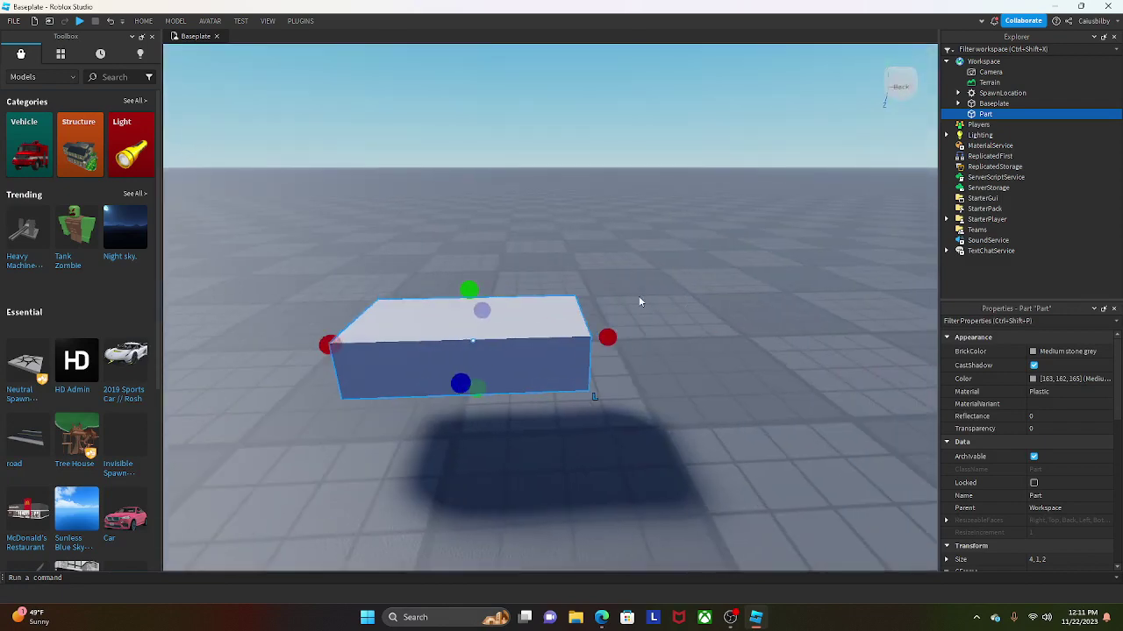
left_click_drag(409, 342, 866, 320)
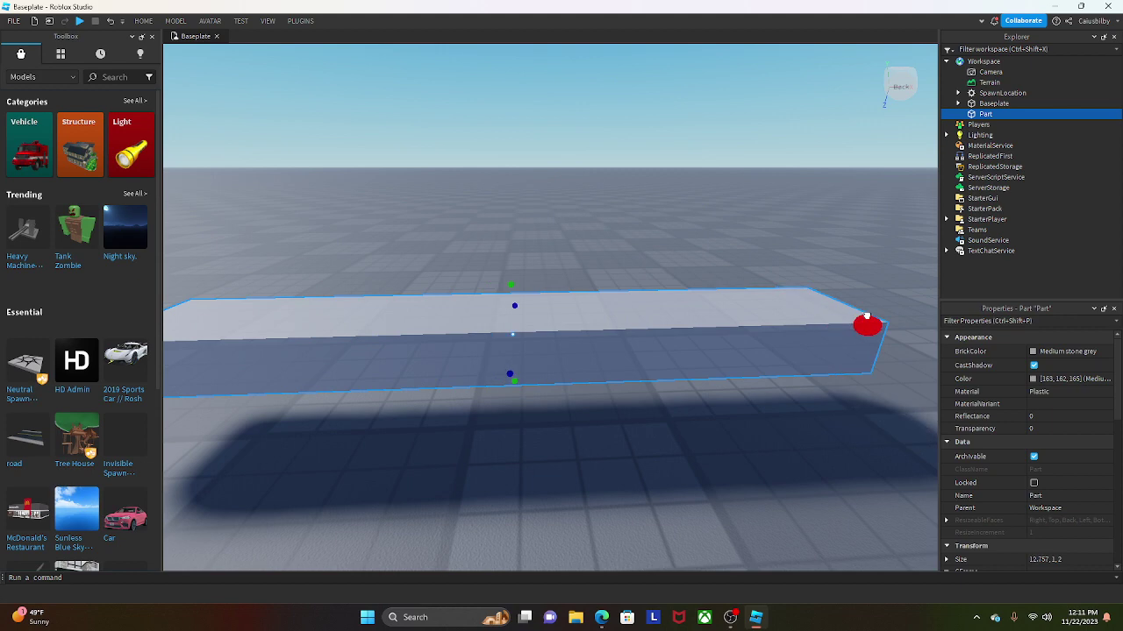
key("a")
left_click_drag(624, 343, 446, 338)
key("s")
right_click_drag(667, 368, 623, 375)
key("w")
key("d")
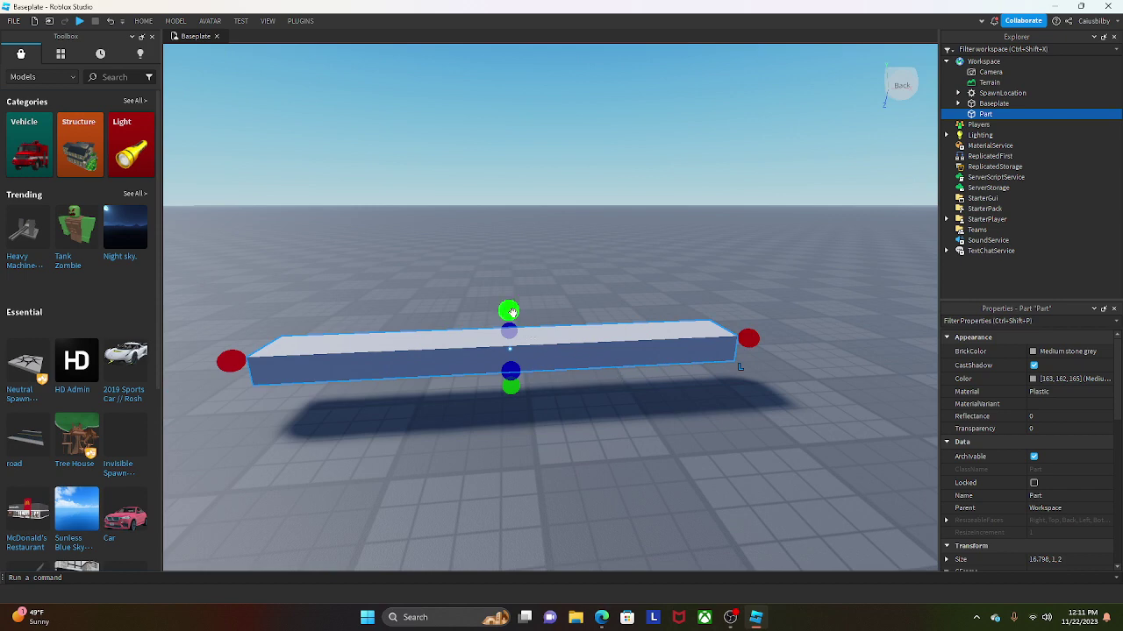
Scale the part into a tall wall about 24.3 long and 12.7 high.
left_click_drag(511, 312, 547, 154)
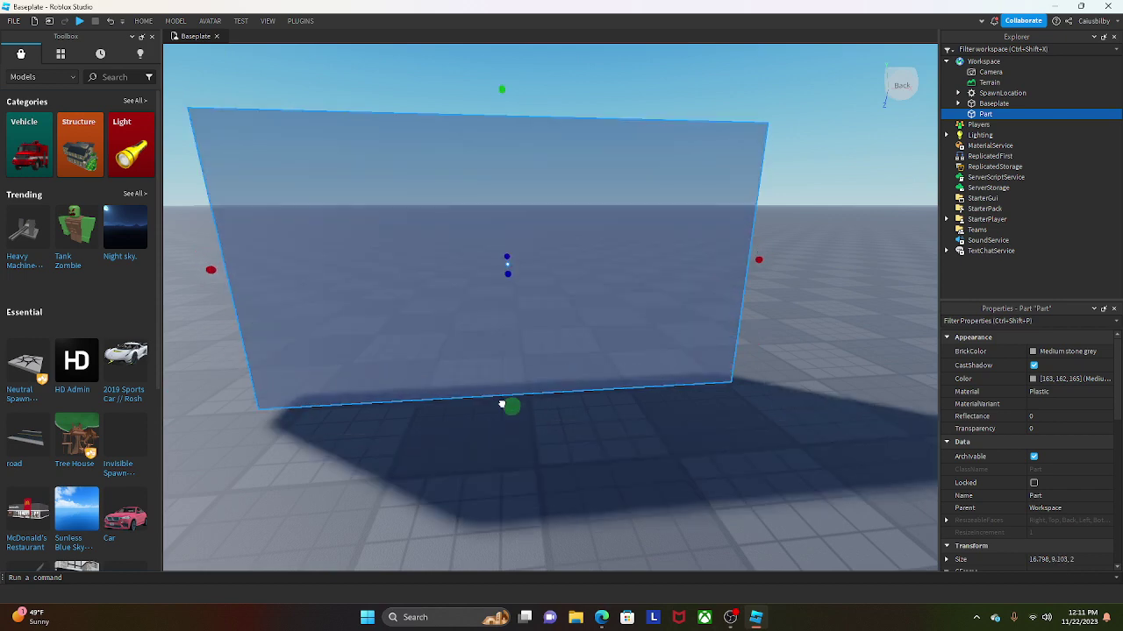
left_click_drag(501, 89, 508, 42)
mouse_move(752, 252)
right_mouse_down()
mouse_move(786, 241)
mouse_move(766, 260)
right_mouse_up()
key("d")
left_click_drag(586, 287, 759, 308)
right_click_drag(759, 308, 760, 309)
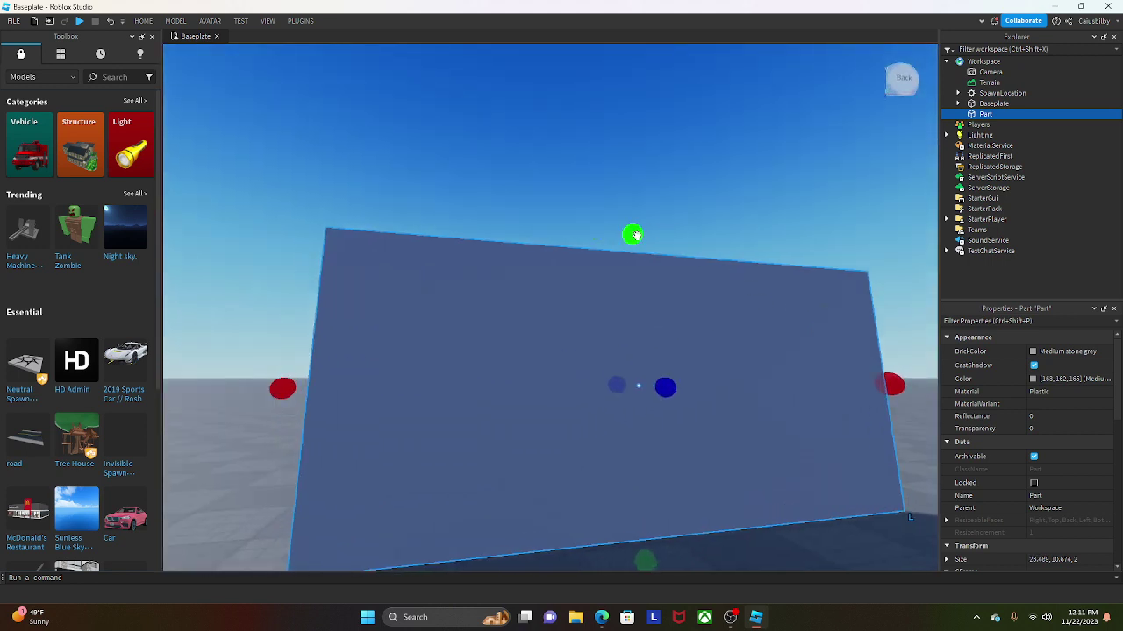
left_click_drag(637, 235, 635, 190)
left_click_drag(292, 356, 264, 356)
Thicken the wall part along its blue axis to about 3.9 and extend its length to about 24.5.
key("d")
right_click_drag(795, 406, 798, 409)
key("s")
key("w")
key("a")
key("s")
key("a")
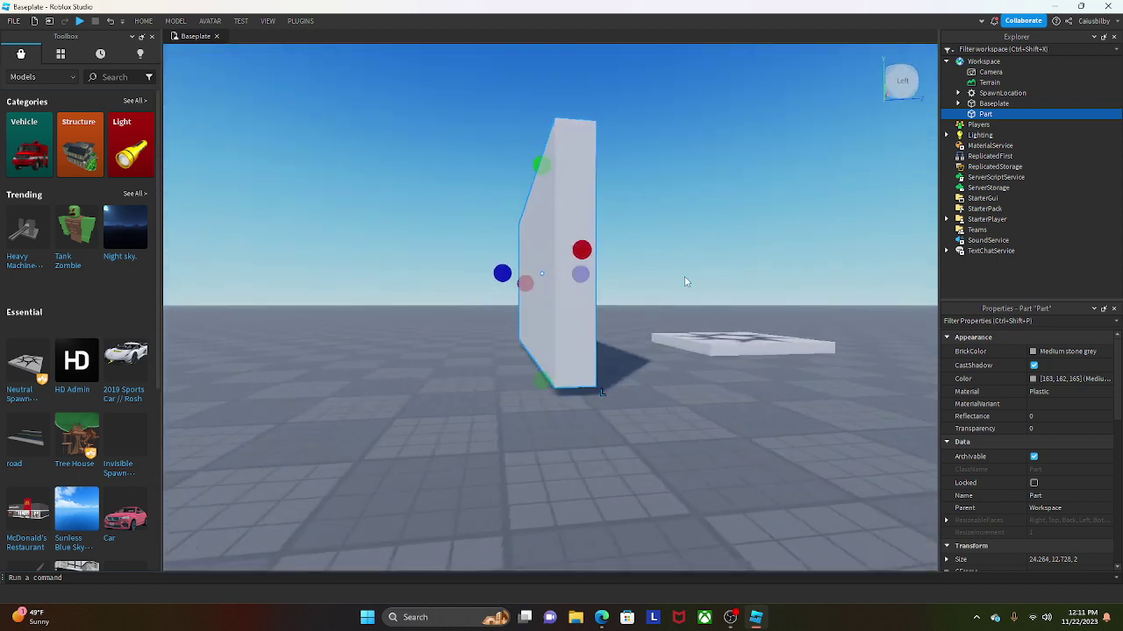
left_click_drag(502, 273, 480, 266)
left_click_drag(556, 251, 533, 208)
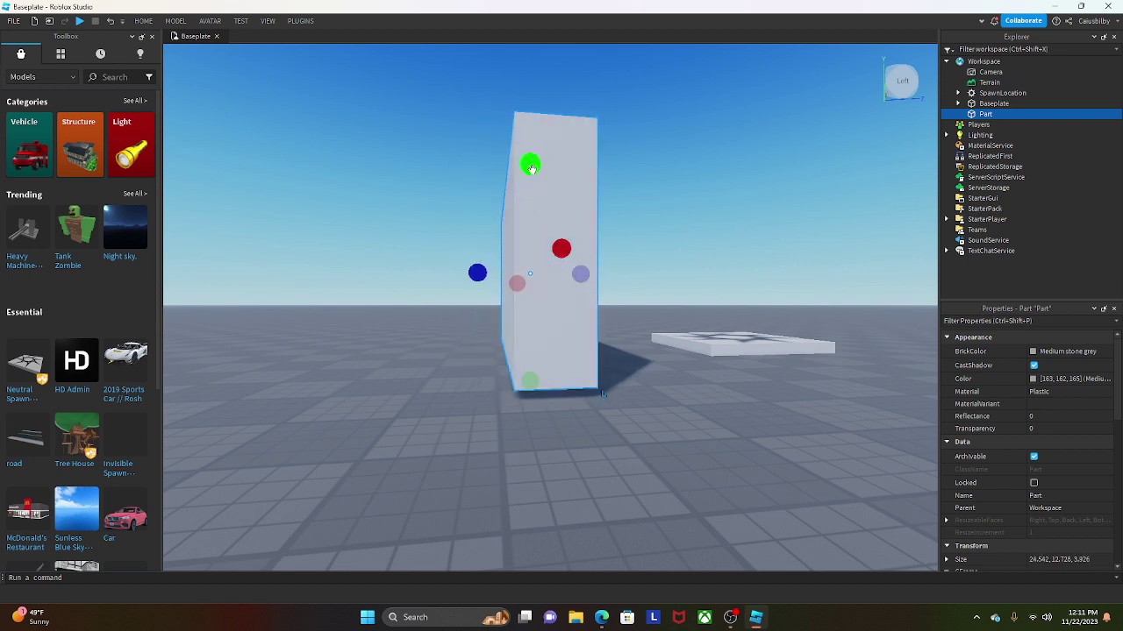
Flatten the wall part along its green axis to a height of 0.001.
left_click_drag(540, 166, 546, 213)
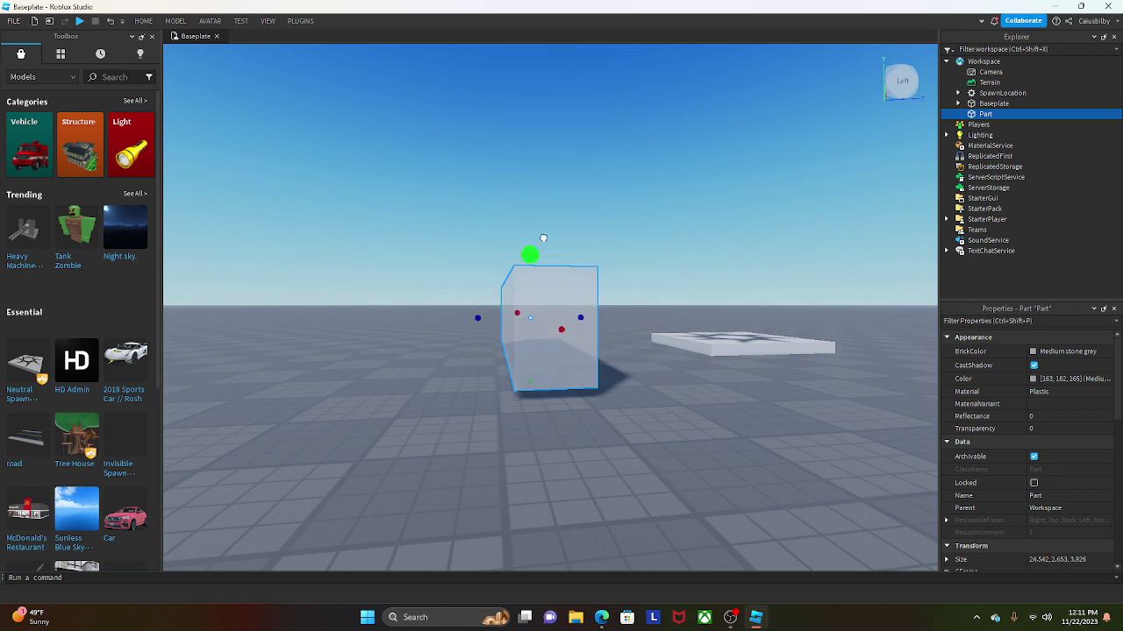
left_click_drag(627, 261, 652, 279)
Widen the flattened part in both directions along its blue axis to about 22.2.
right_click_drag(712, 418, 710, 409)
key("q")
key("w")
key("e")
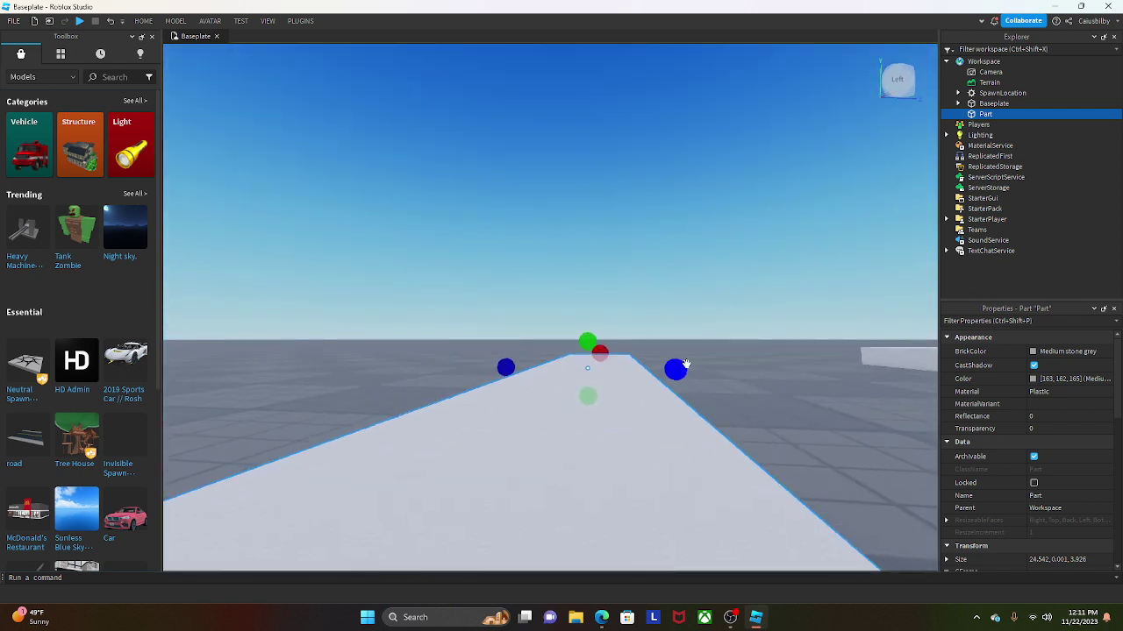
left_click_drag(686, 364, 1076, 369)
key("a")
key("s")
right_click_drag(797, 391, 803, 399)
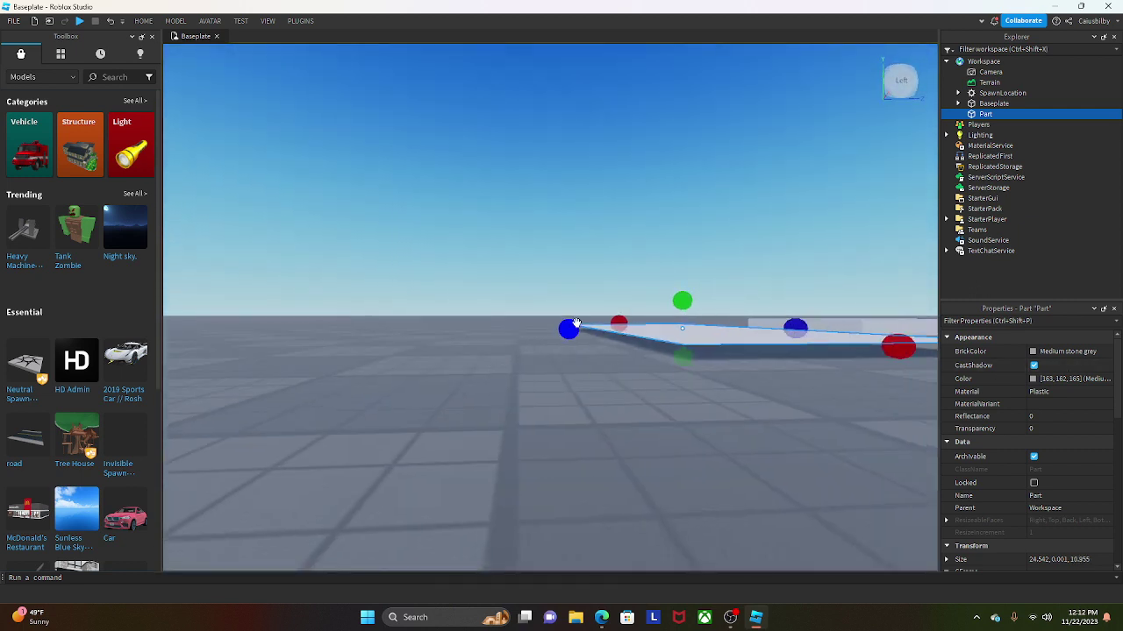
left_click_drag(575, 324, 429, 313)
right_click_drag(635, 395, 634, 389)
left_click(137, 22)
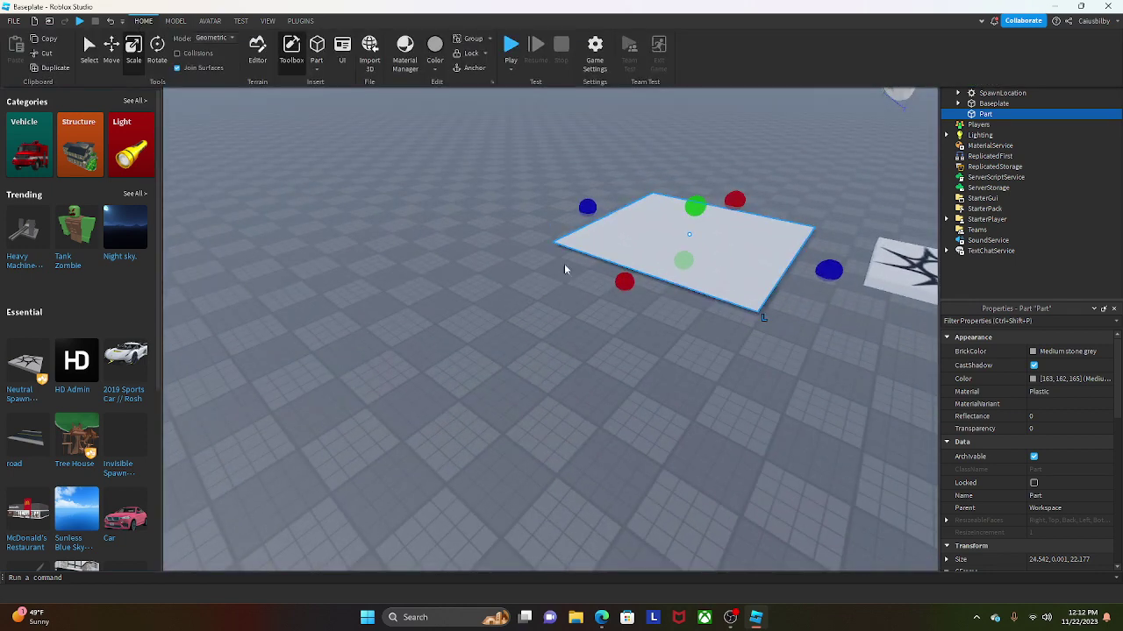